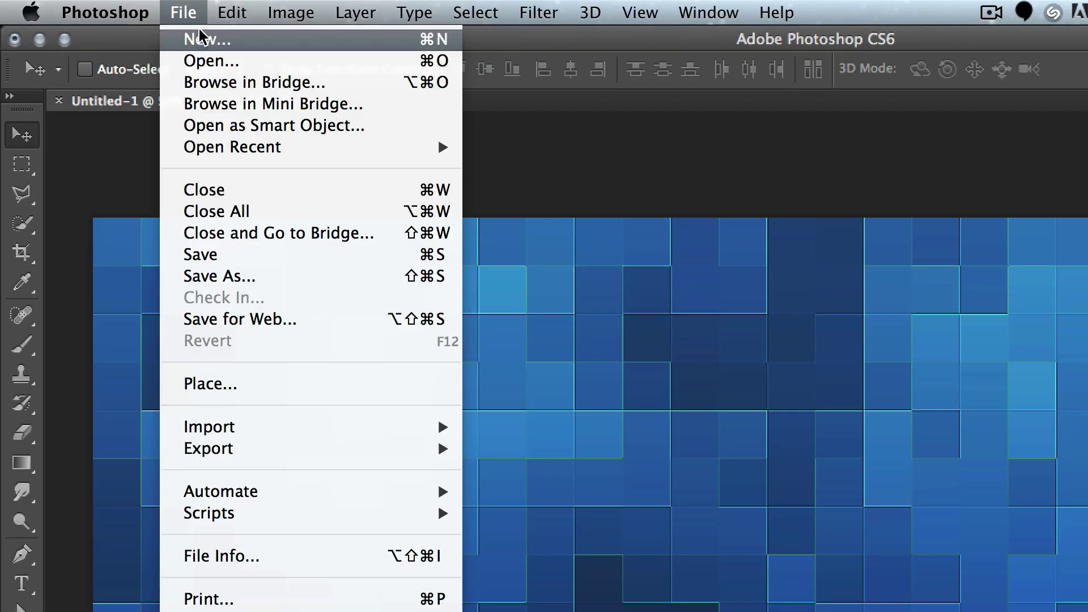
- Create a new 1920×1080 px, 72 ppi RGB document with a transparent background
{"action": "left_click", "coordinate": [202, 38]}
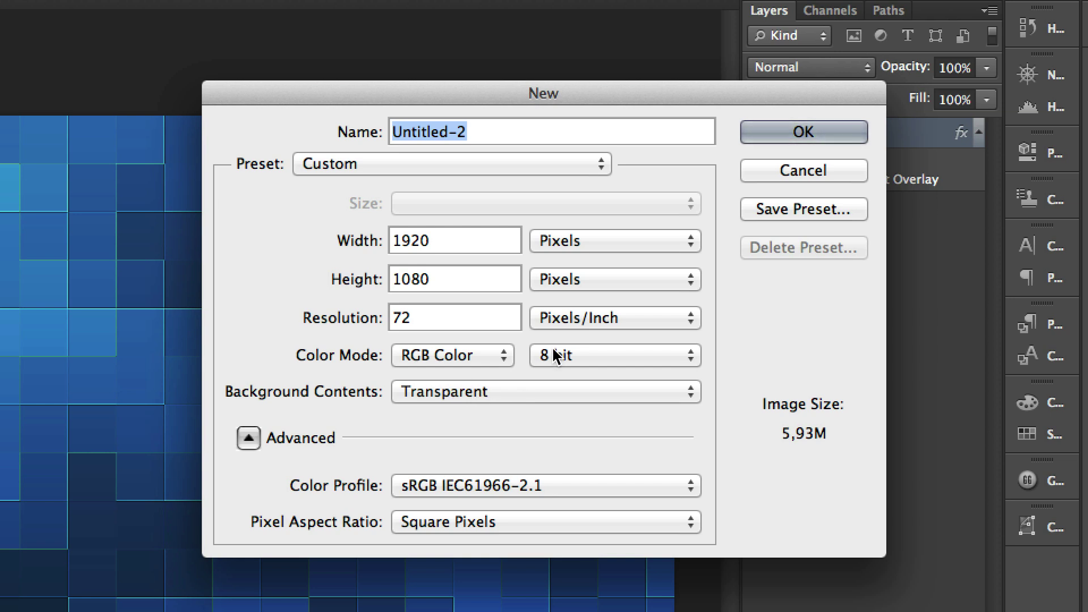
{"action": "left_click", "coordinate": [791, 128]}
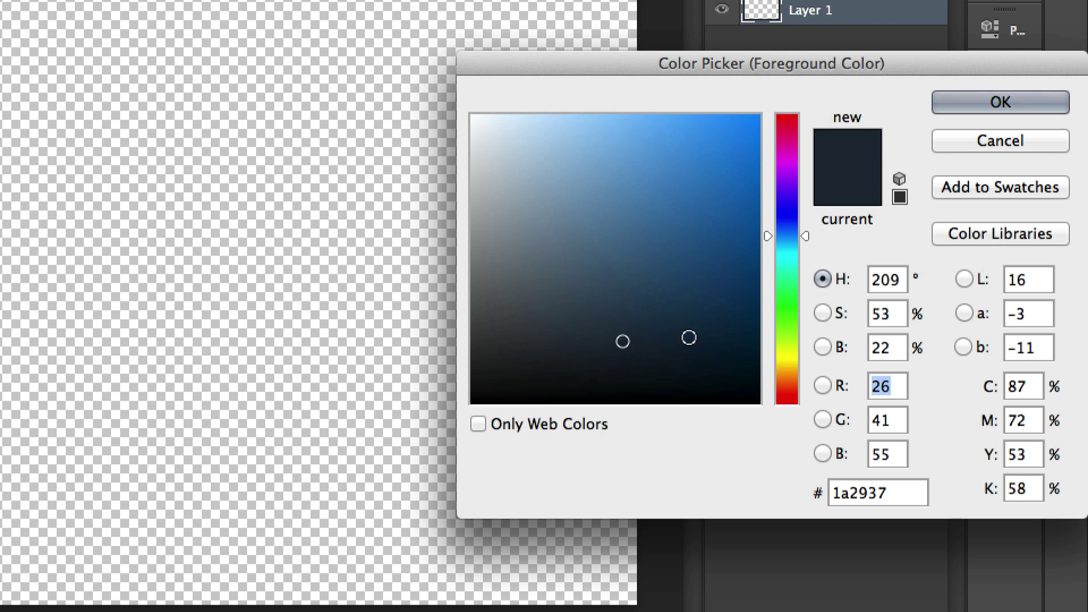
- Set the foreground colour to navy #1a2937 and the background colour to blue #3f90db
{"action": "left_click", "coordinate": [974, 102]}
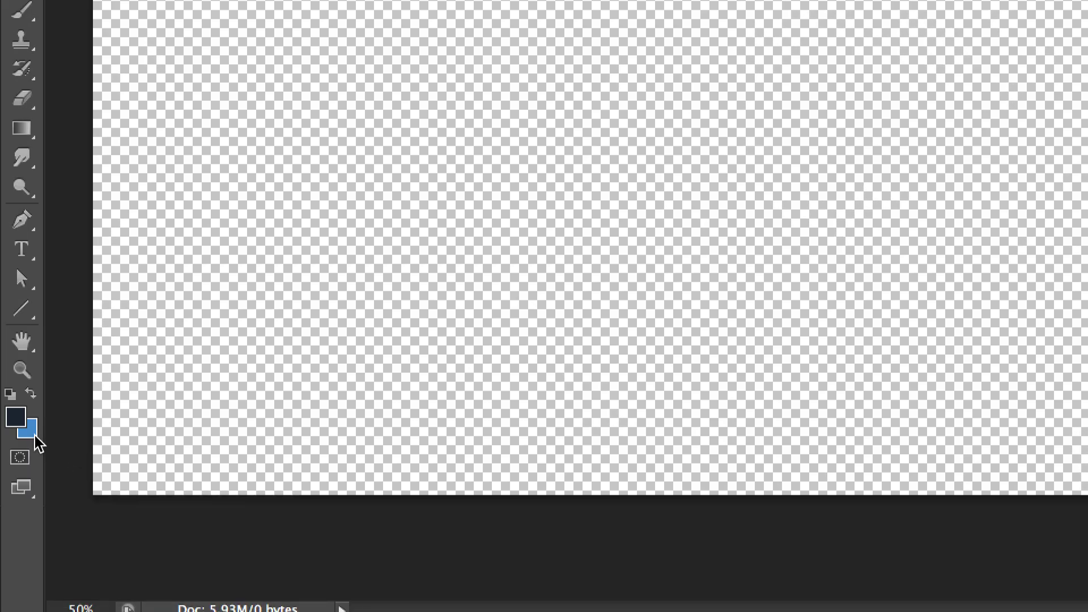
{"action": "left_click", "coordinate": [32, 436]}
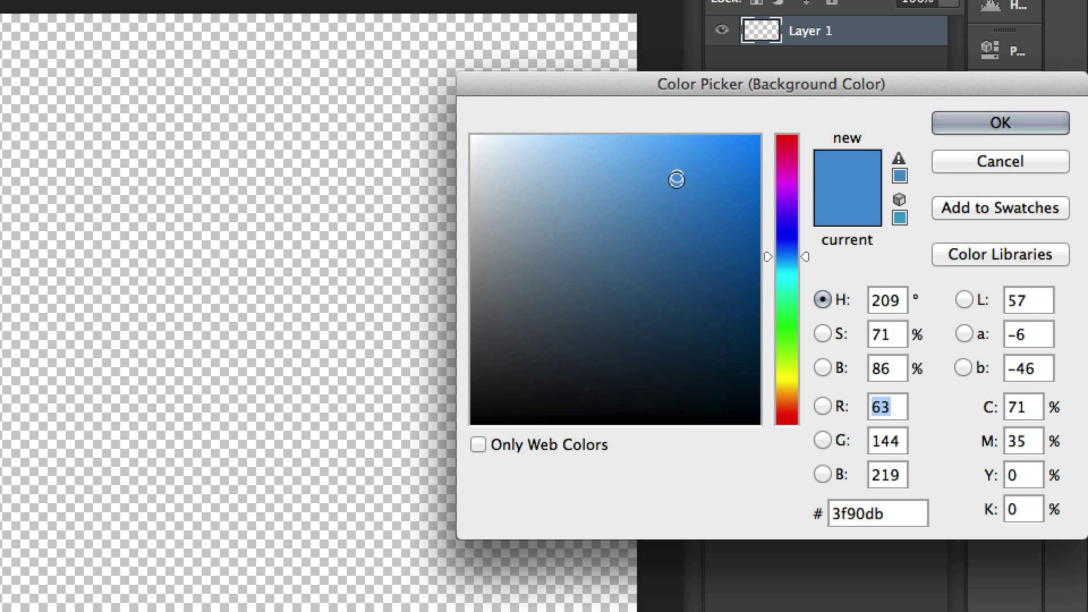
{"action": "left_click", "coordinate": [974, 127]}
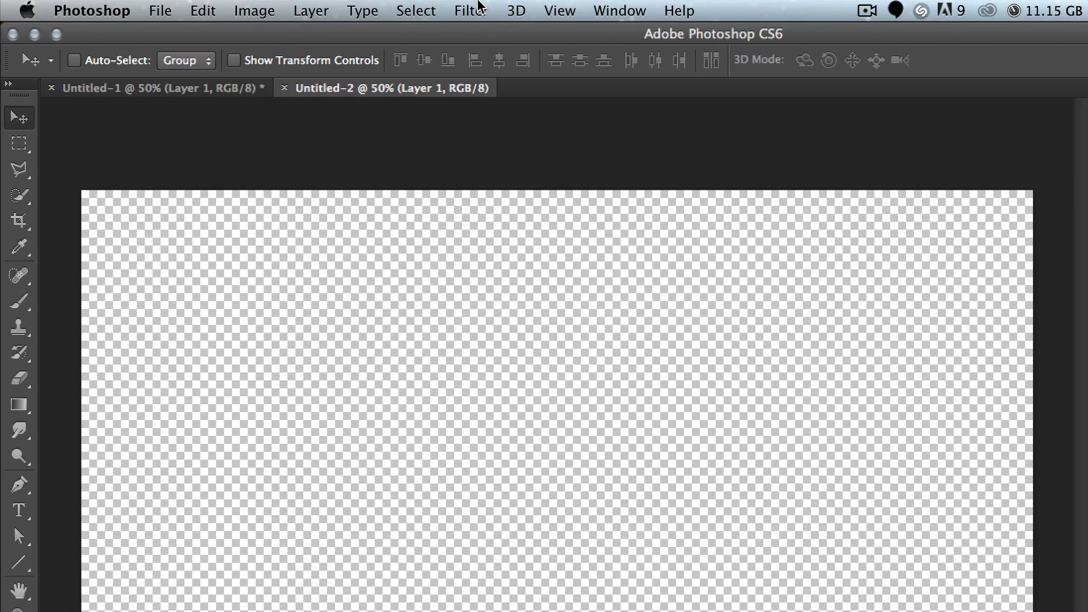
- Render Clouds on Layer 1, compare with the Untitled-1 mosaic, then return to Untitled-2
{"action": "left_click", "coordinate": [479, 8]}
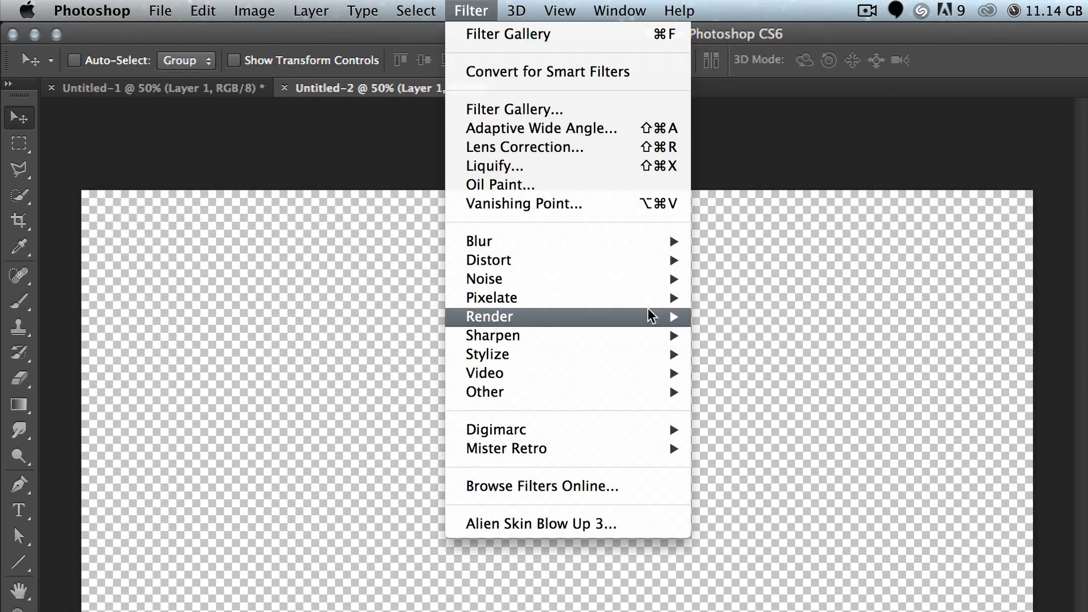
{"action": "mouse_move", "coordinate": [658, 316]}
{"action": "left_click", "coordinate": [719, 317]}
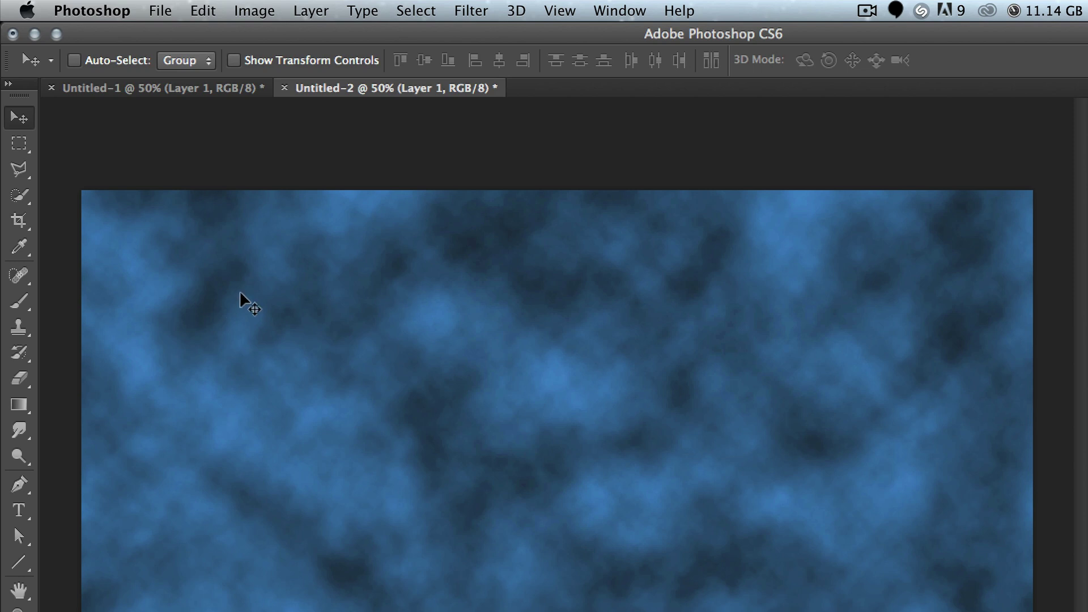
{"action": "left_click", "coordinate": [203, 85]}
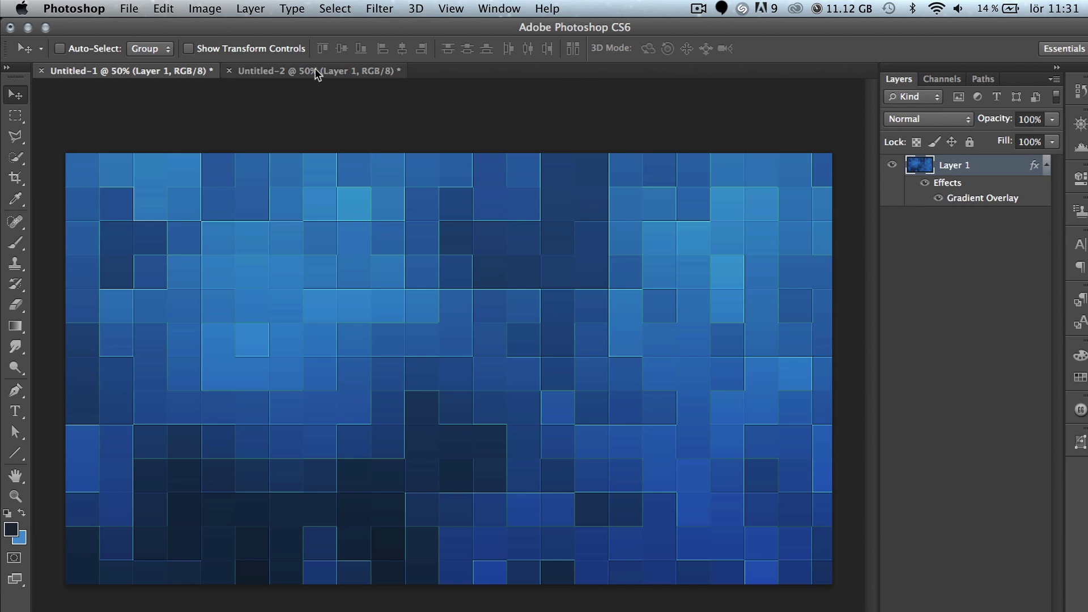
{"action": "left_click", "coordinate": [315, 69]}
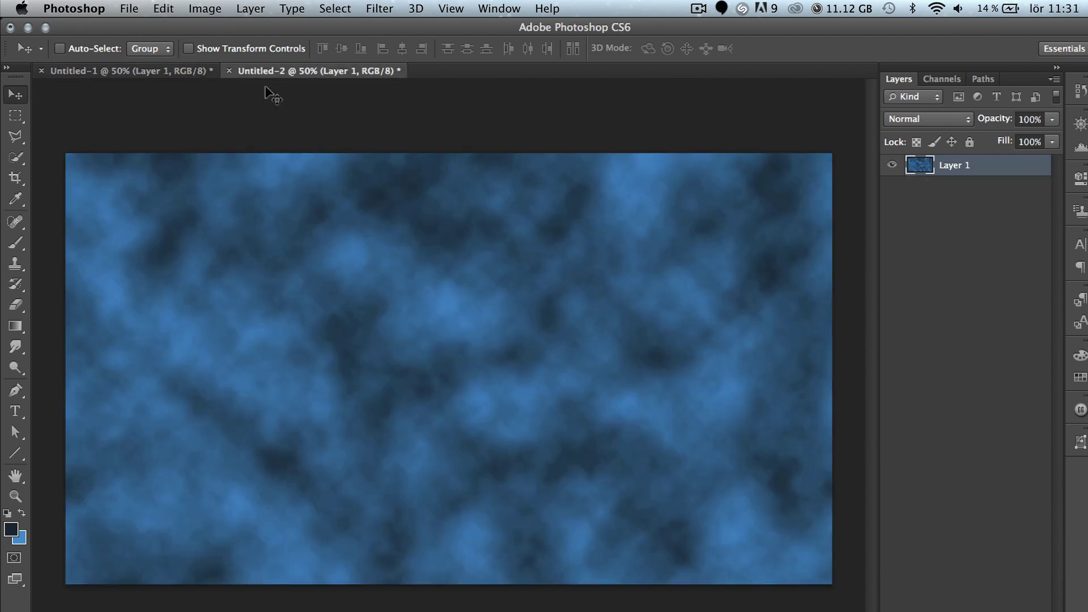
- Set the Brush tool to 737 px, 0% hardness, 39% opacity, and swap to blue foreground
{"action": "left_click", "coordinate": [17, 242]}
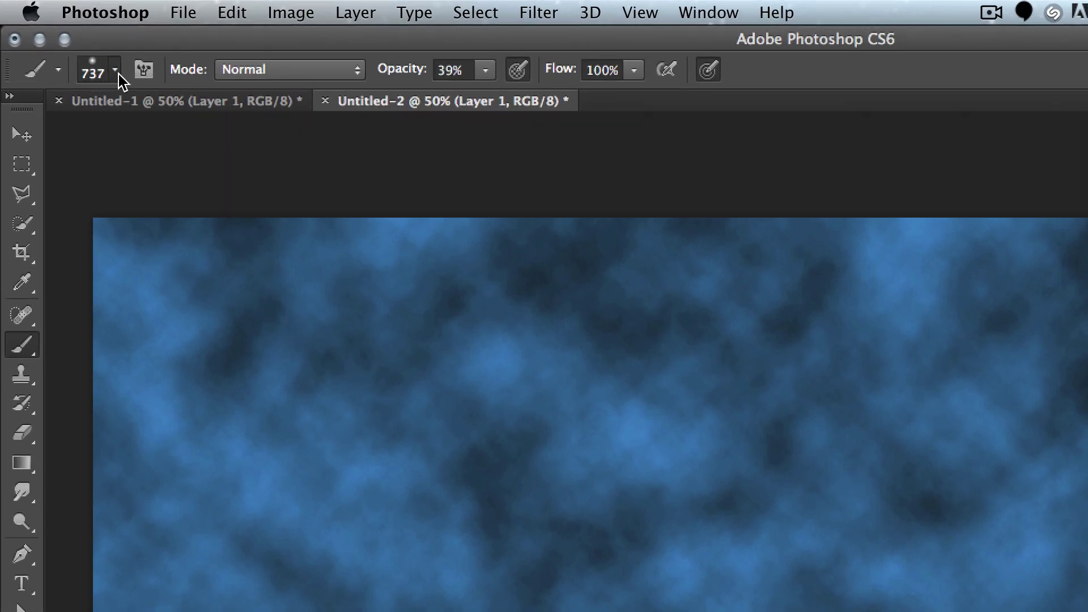
{"action": "left_click", "coordinate": [82, 50]}
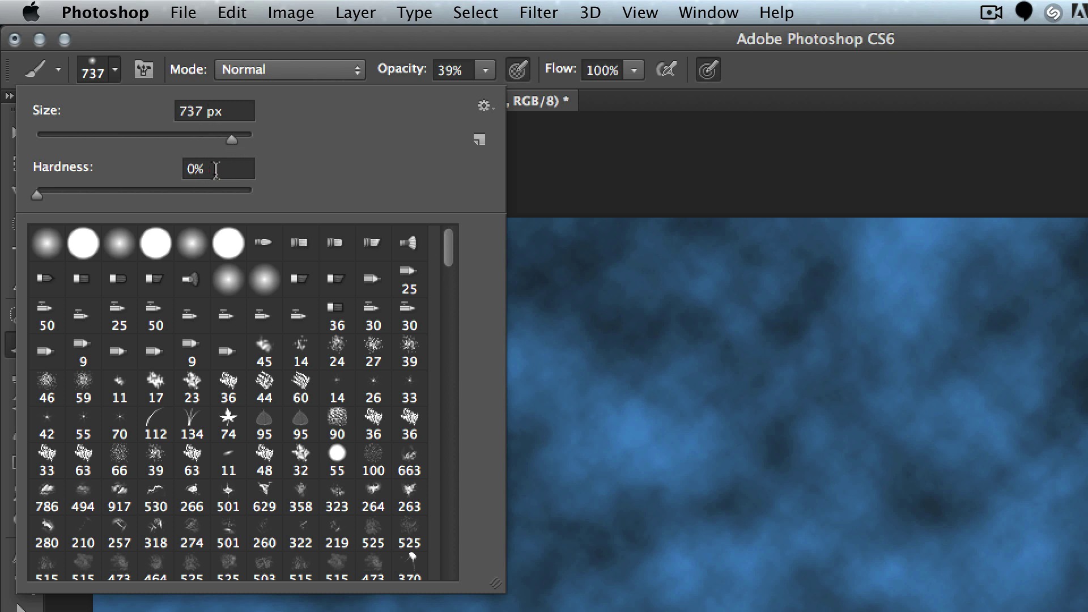
{"action": "left_click", "coordinate": [407, 49]}
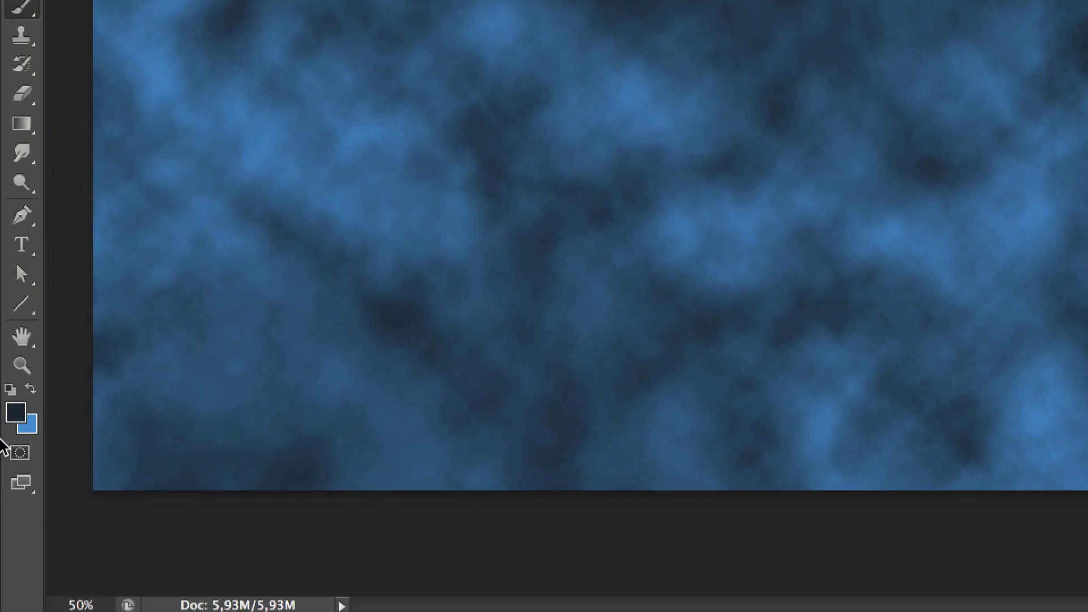
{"action": "left_click", "coordinate": [29, 390]}
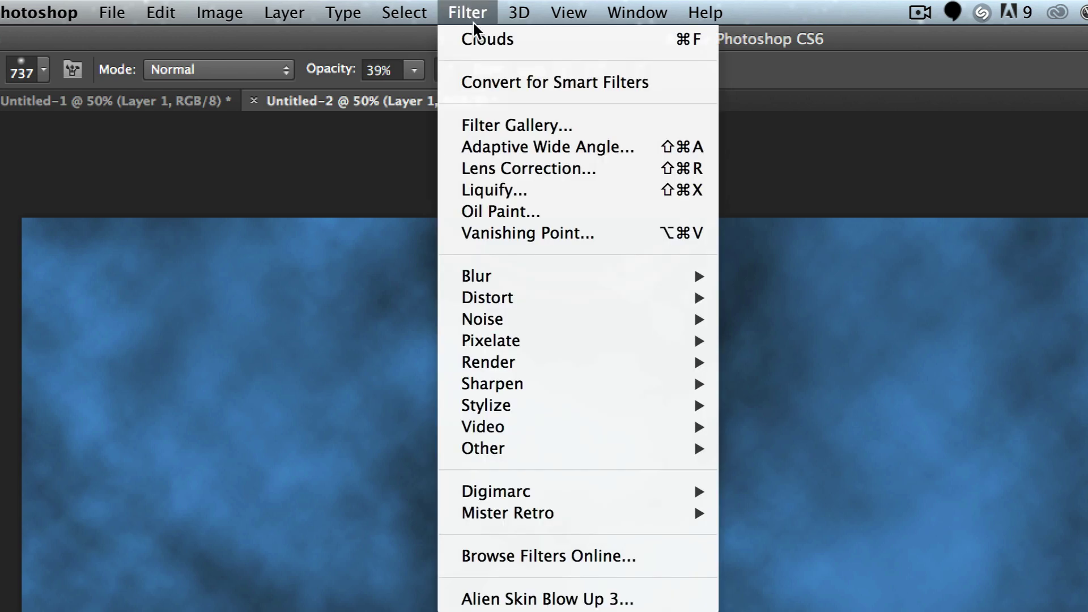
- Apply the Pixelate > Mosaic filter with cell size 85 to Layer 1
{"action": "mouse_move", "coordinate": [682, 343]}
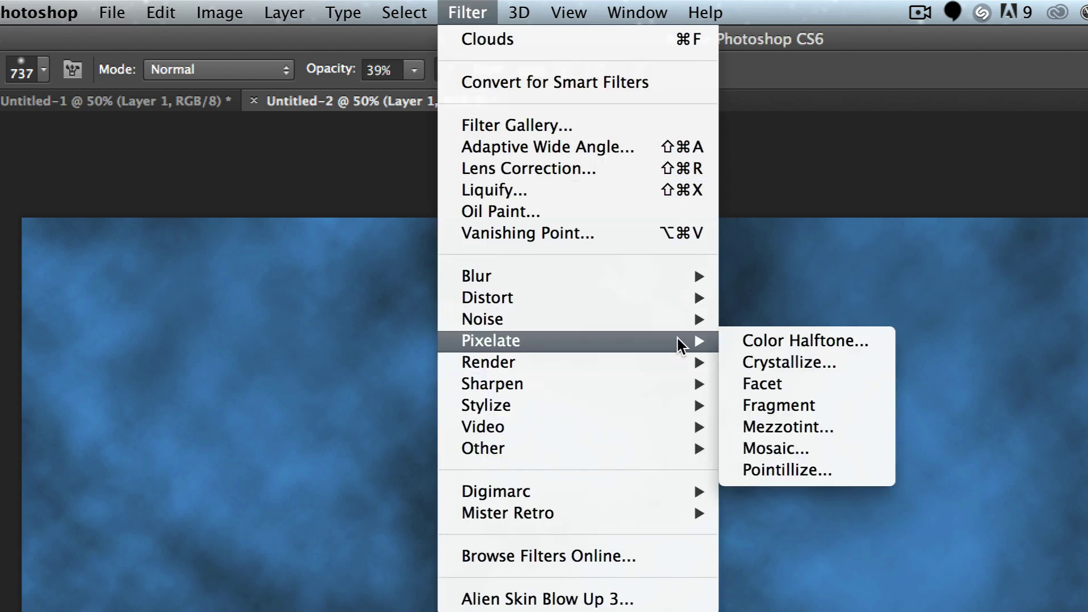
{"action": "left_click", "coordinate": [821, 441]}
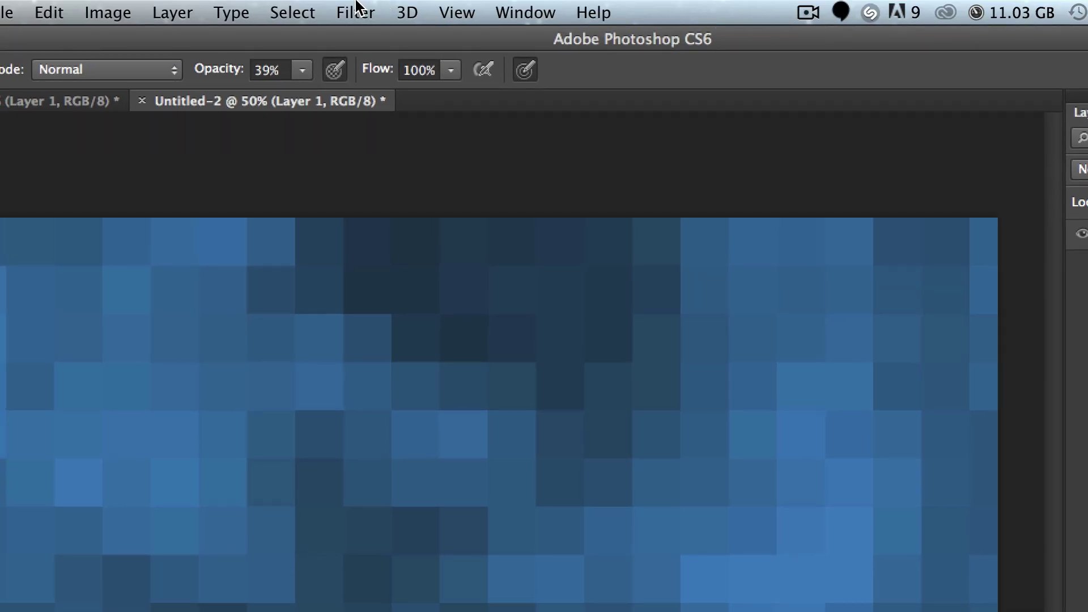
- Apply Filter Gallery's Artistic > Paint Daubs with brush size 1, sharpness 40, Simple
{"action": "left_click", "coordinate": [355, 8]}
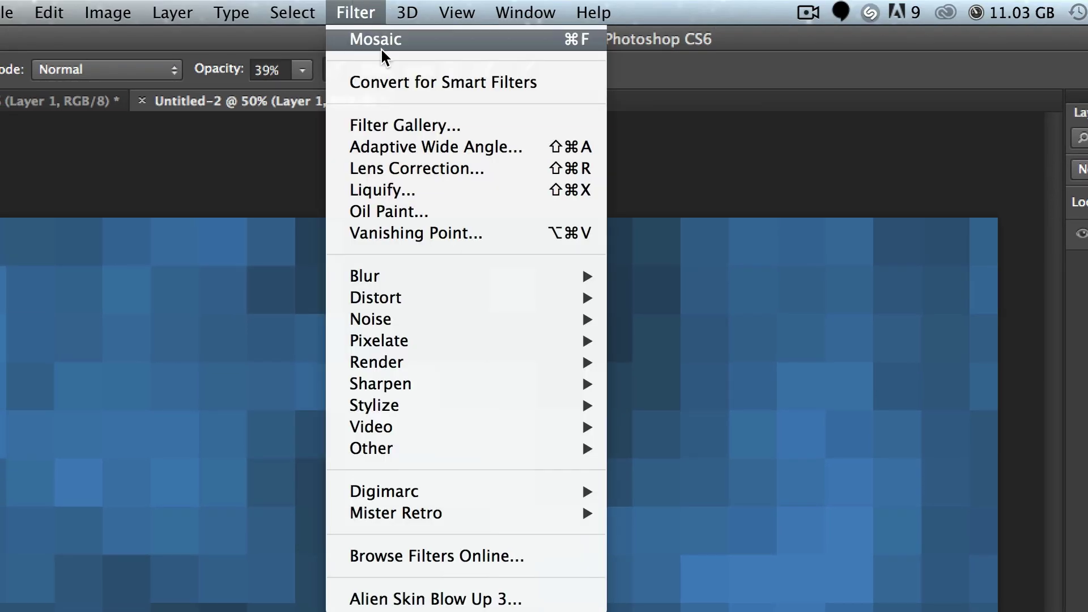
{"action": "left_click", "coordinate": [418, 127]}
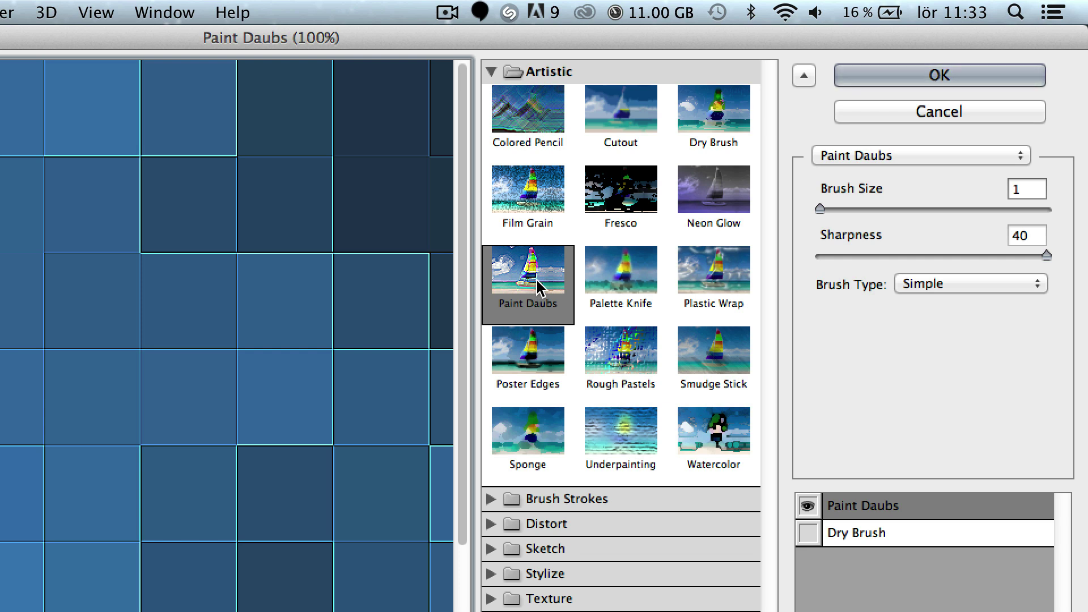
{"action": "left_click", "coordinate": [532, 278]}
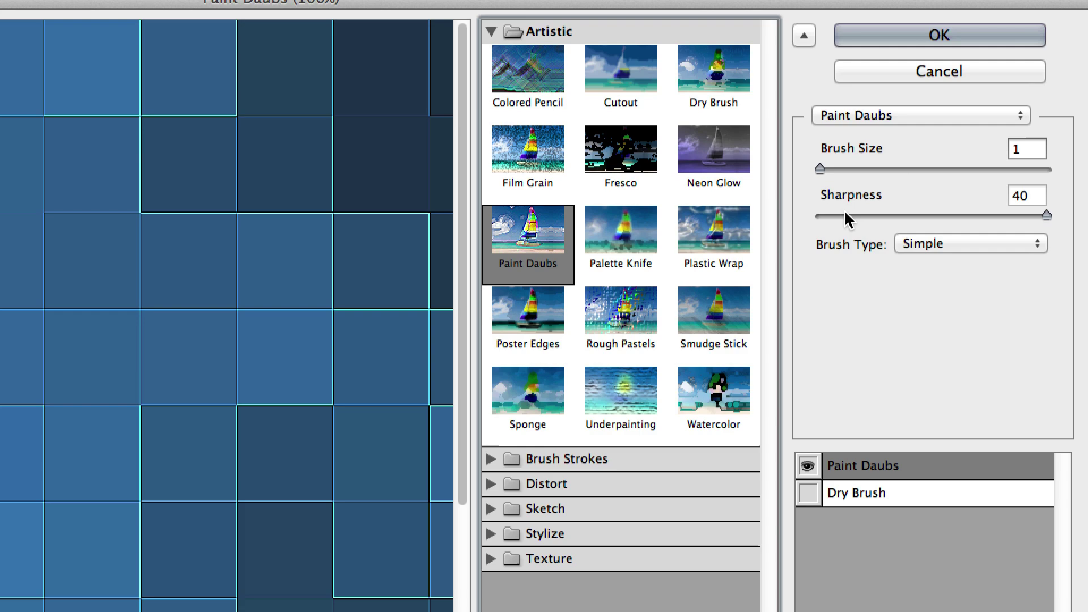
{"action": "left_click", "coordinate": [913, 39]}
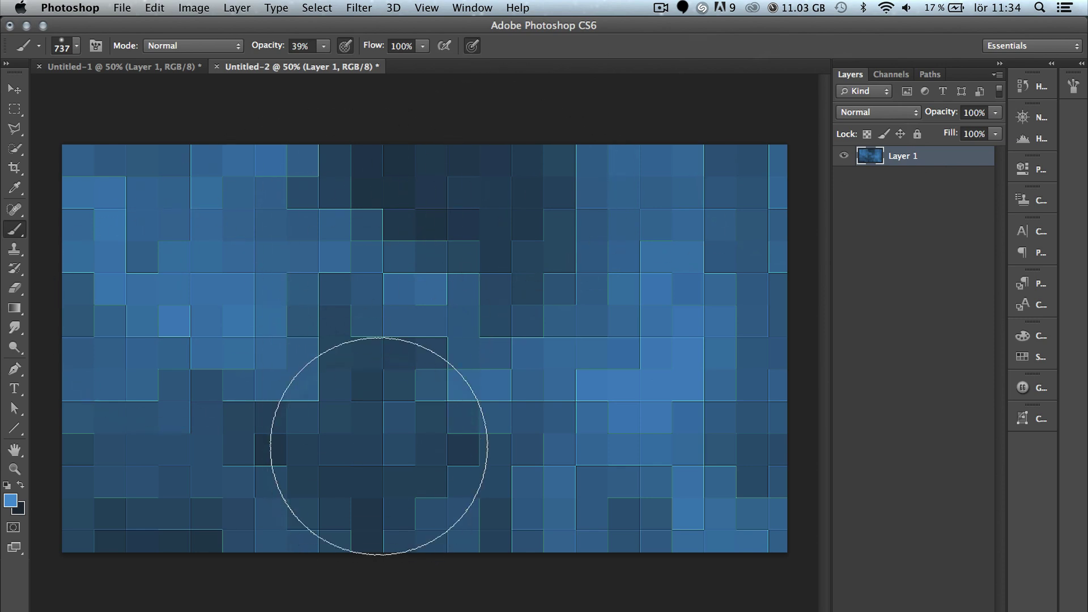
- Give Layer 1 a linear 90° Gradient Overlay blended as Overlay at 31% opacity
{"action": "right_click", "coordinate": [926, 156]}
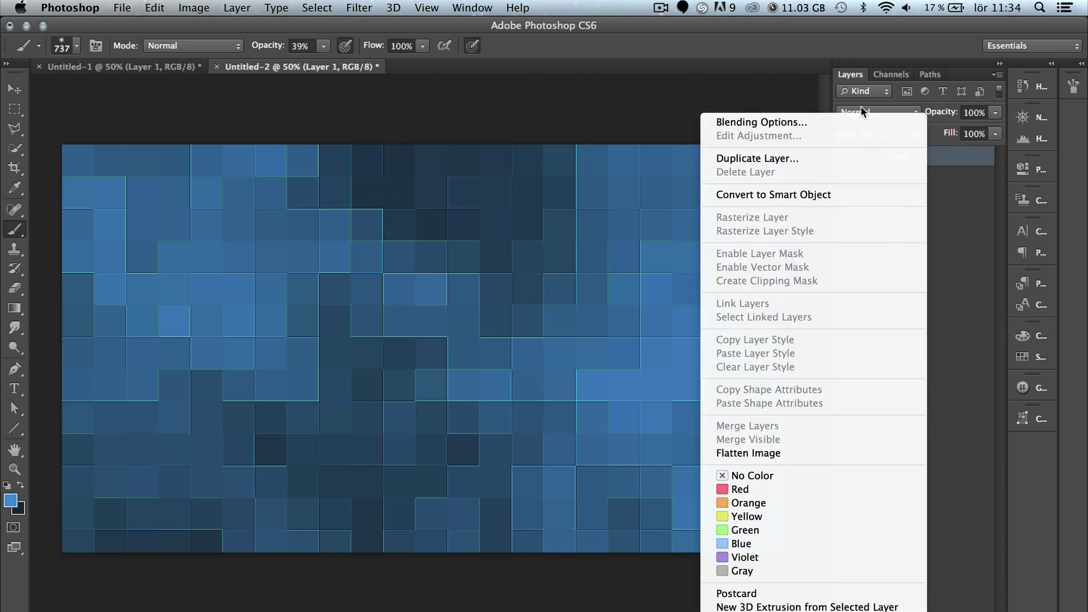
{"action": "left_click", "coordinate": [863, 124]}
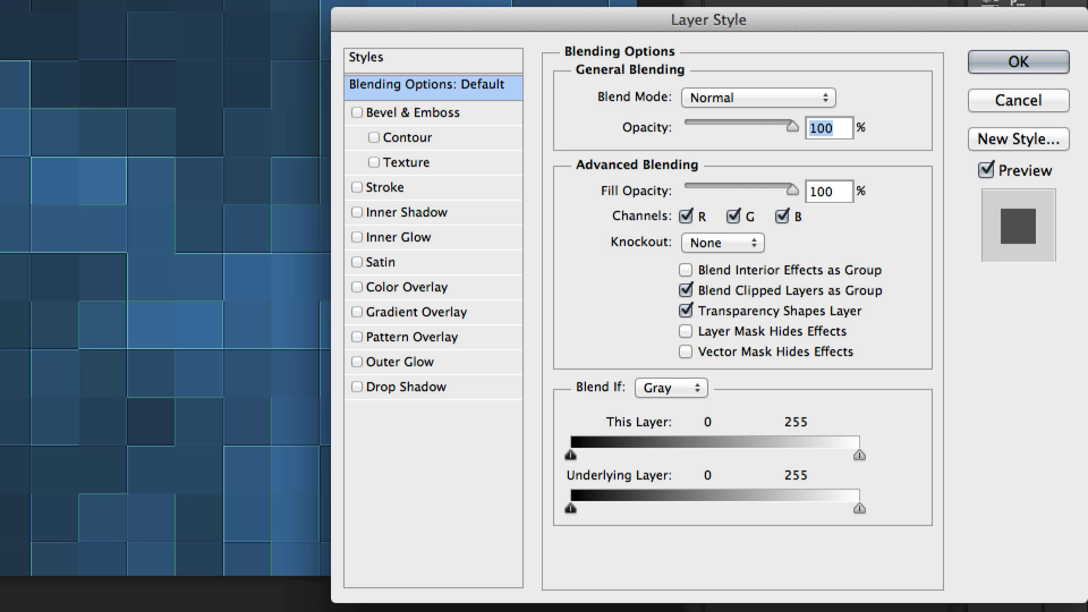
{"action": "left_click", "coordinate": [429, 310]}
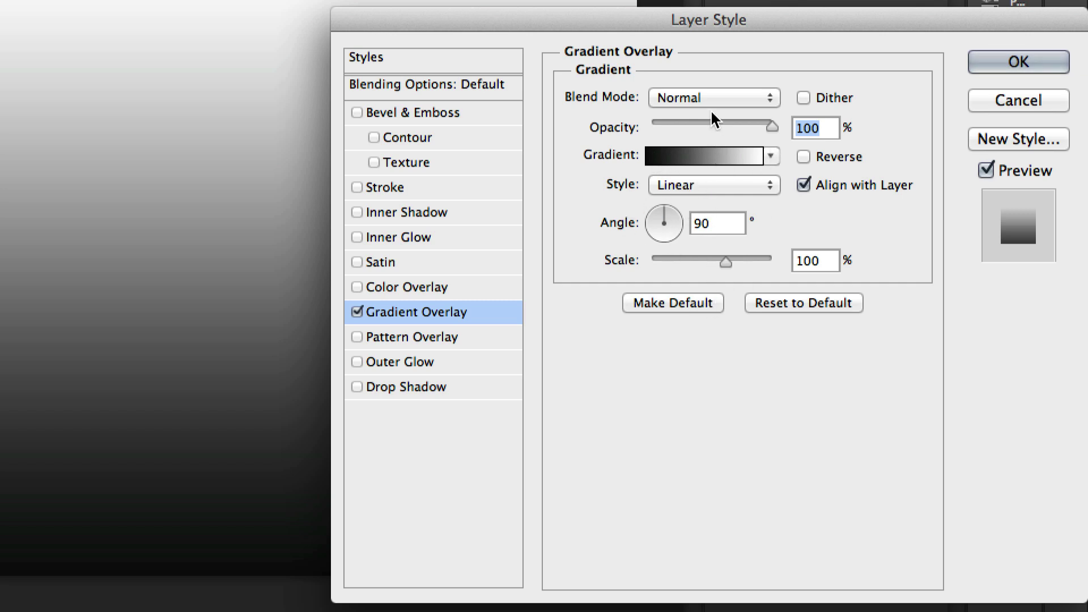
{"action": "left_click", "coordinate": [693, 97]}
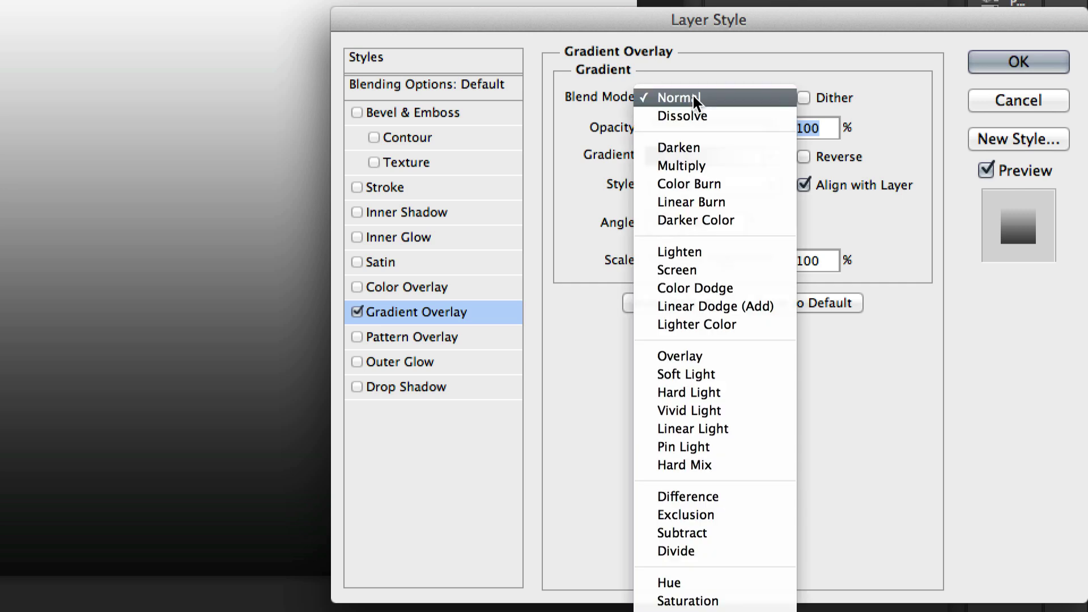
{"action": "left_click", "coordinate": [737, 355]}
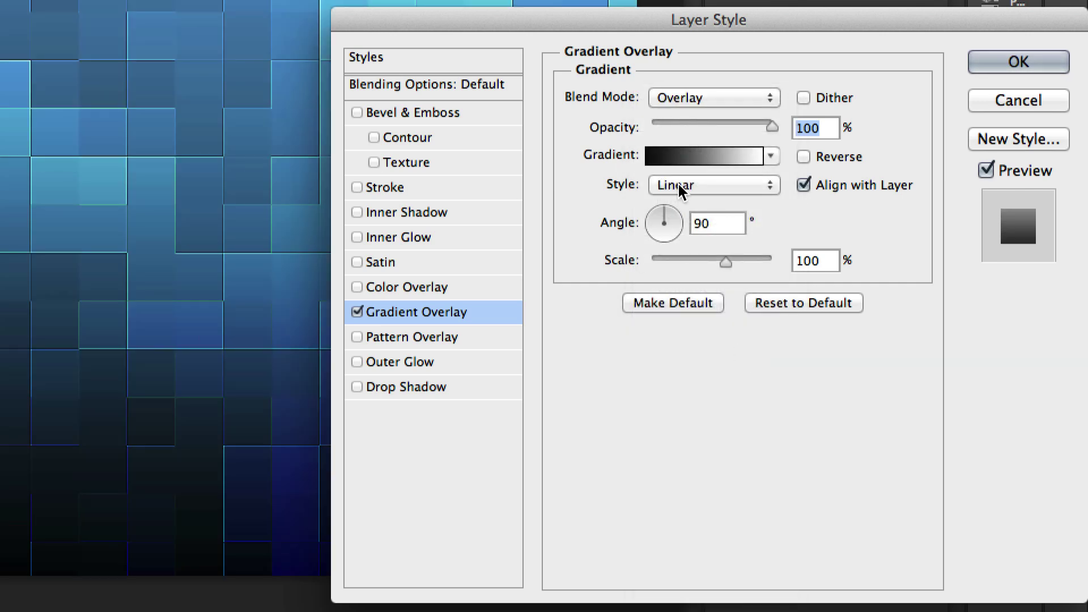
{"action": "left_click", "coordinate": [688, 121]}
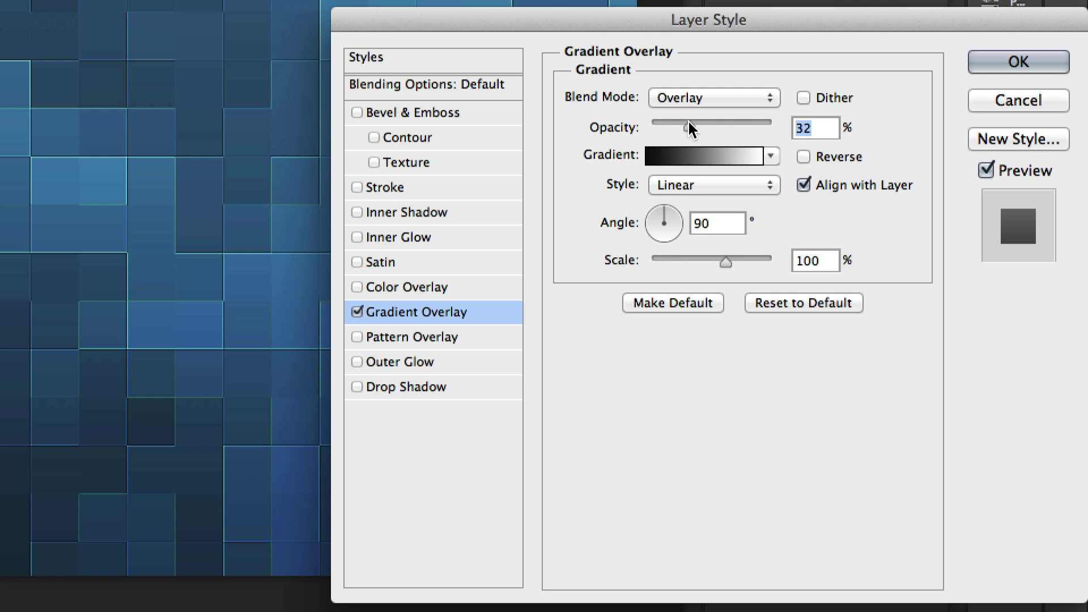
{"action": "left_click_drag", "start_coordinate": [687, 120], "coordinate": [685, 121]}
{"action": "left_click", "coordinate": [983, 63]}
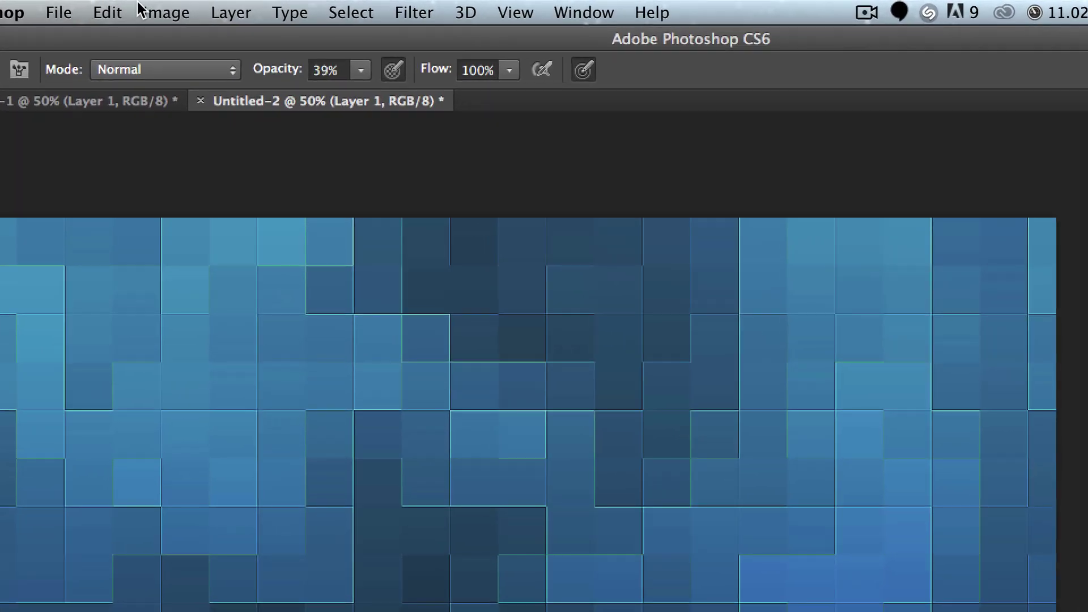
- In Image > Adjustments > Brightness/Contrast, raise Contrast to 80 with Brightness at 0
{"action": "left_click", "coordinate": [199, 8]}
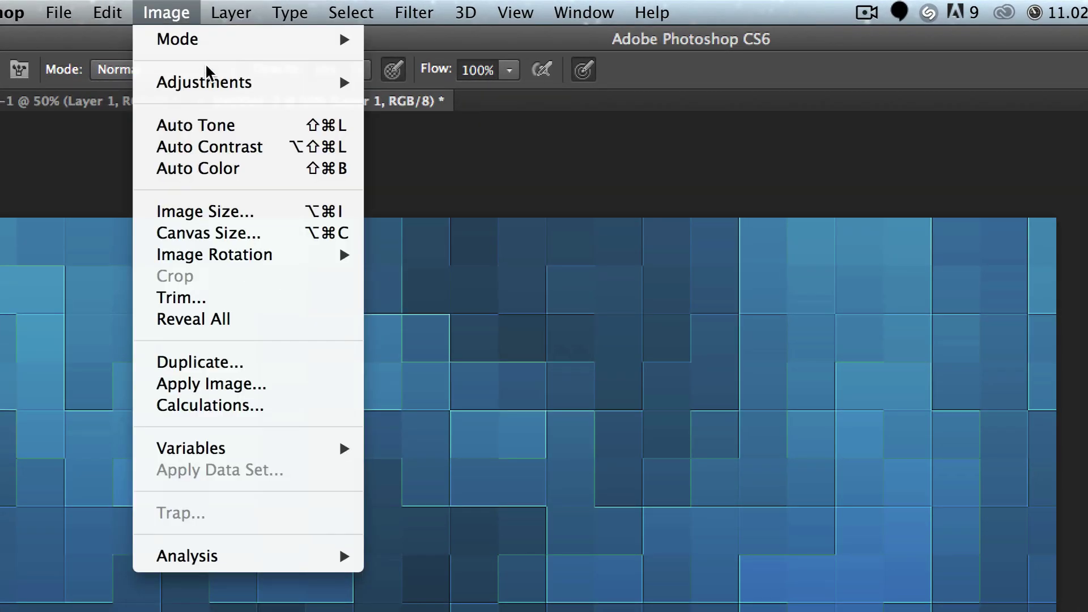
{"action": "mouse_move", "coordinate": [212, 83]}
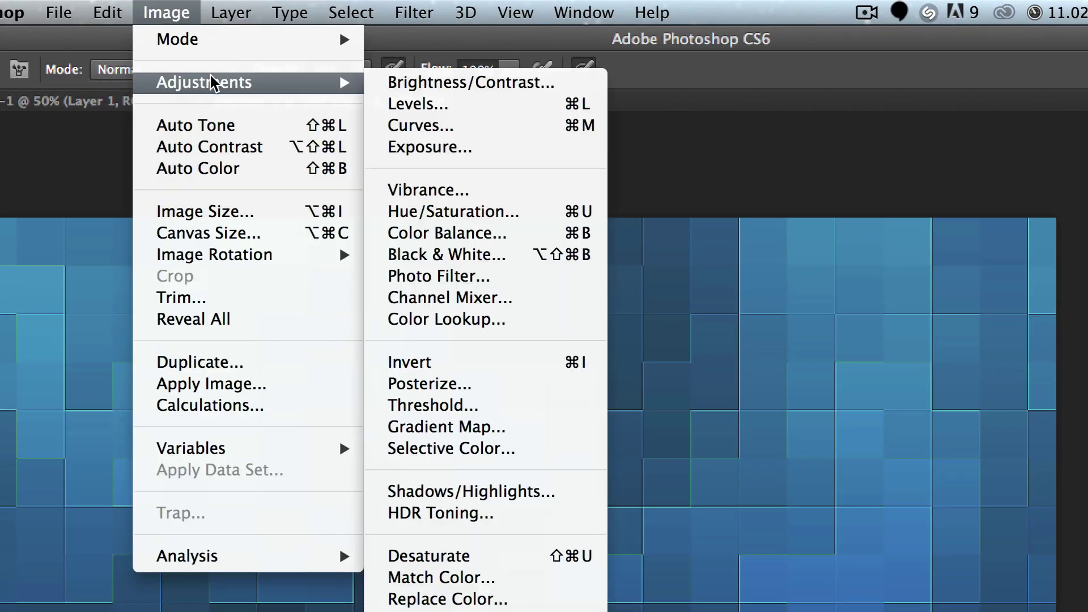
{"action": "left_click", "coordinate": [436, 85]}
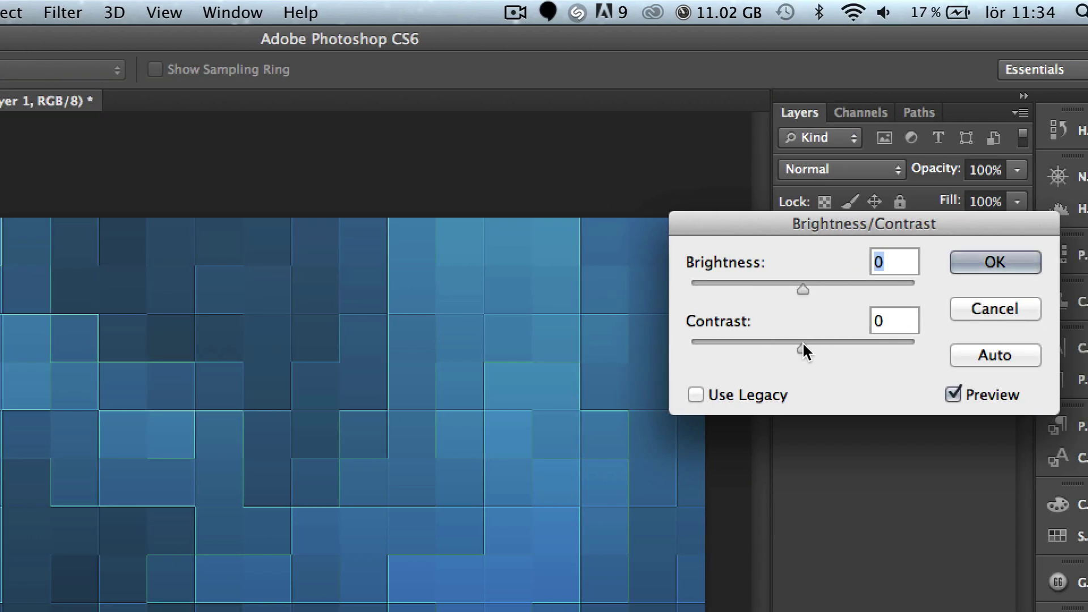
{"action": "left_click", "coordinate": [803, 343]}
{"action": "left_click_drag", "start_coordinate": [803, 342], "coordinate": [892, 342]}
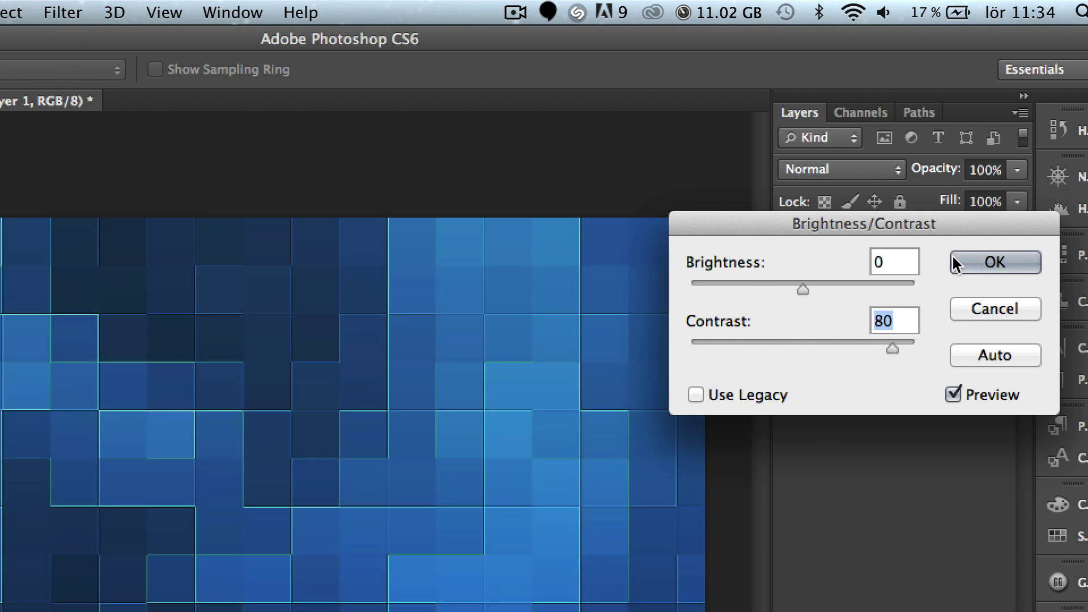